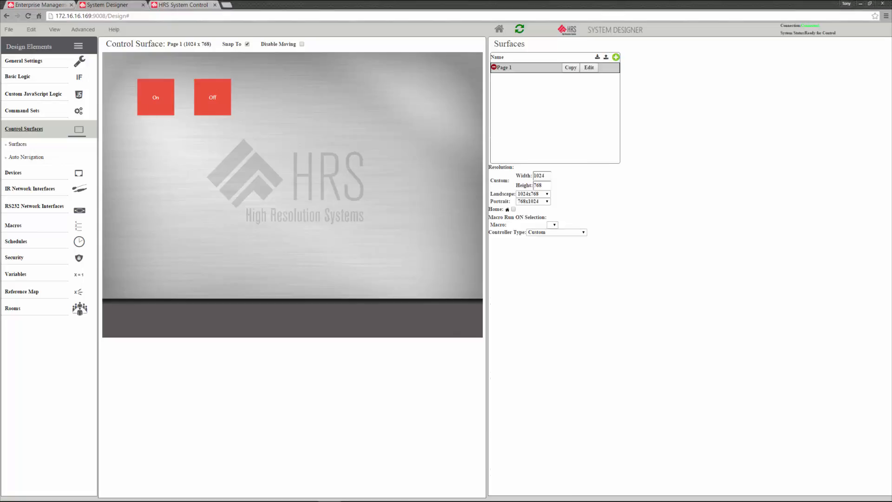
Step: Select the On button on Page 1 and add a second, blank command to it
{"action": "left_click", "coordinate": [148, 102]}
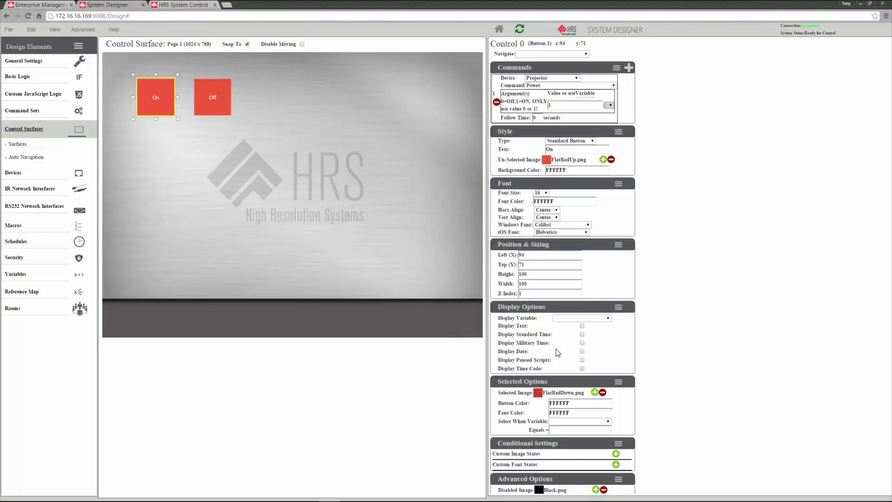
{"action": "left_click", "coordinate": [530, 54]}
{"action": "left_click", "coordinate": [439, 70]}
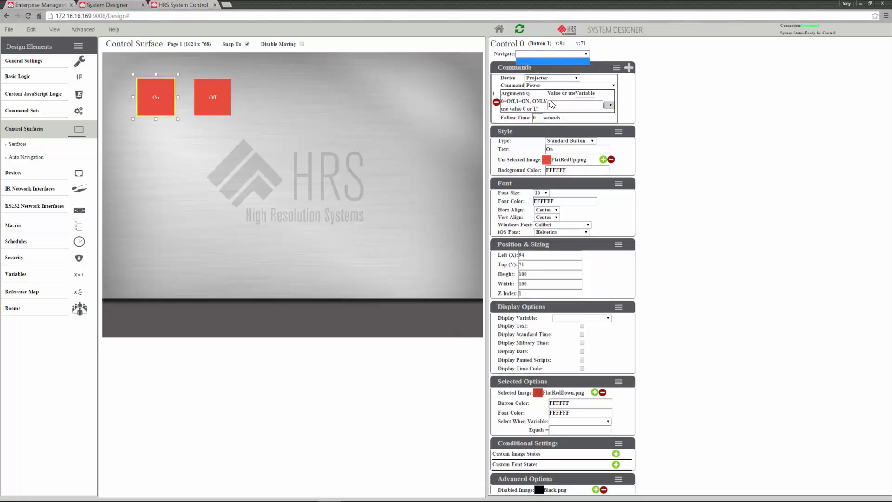
{"action": "left_click", "coordinate": [578, 54]}
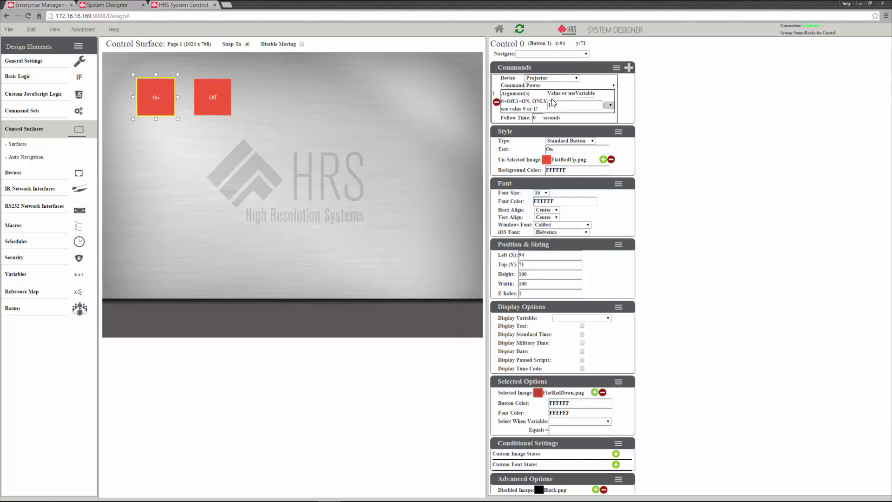
{"action": "left_click", "coordinate": [629, 68]}
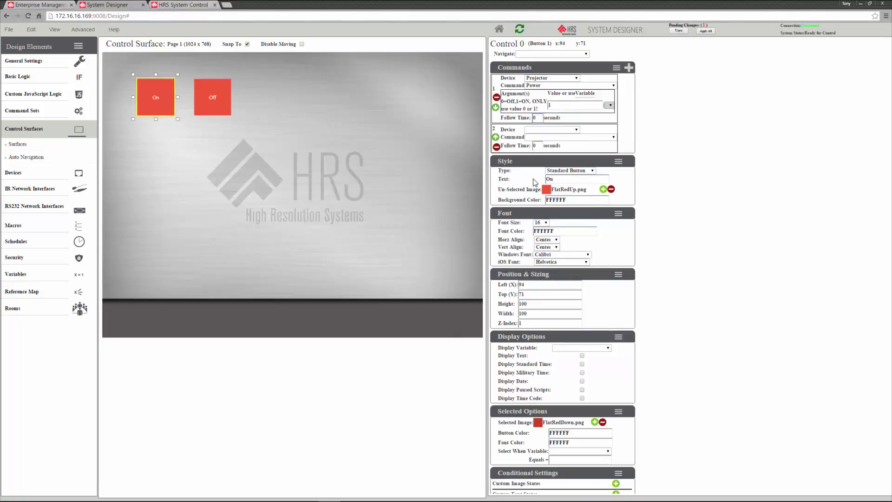
Step: Examine the On button's type choices, its horizontal and vertical font alignment options, and its position settings
{"action": "left_click", "coordinate": [569, 171]}
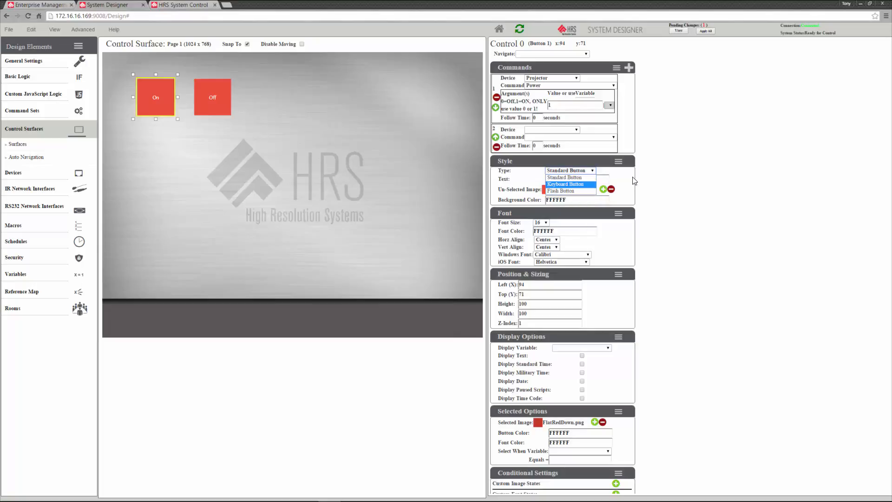
{"action": "left_click", "coordinate": [614, 176]}
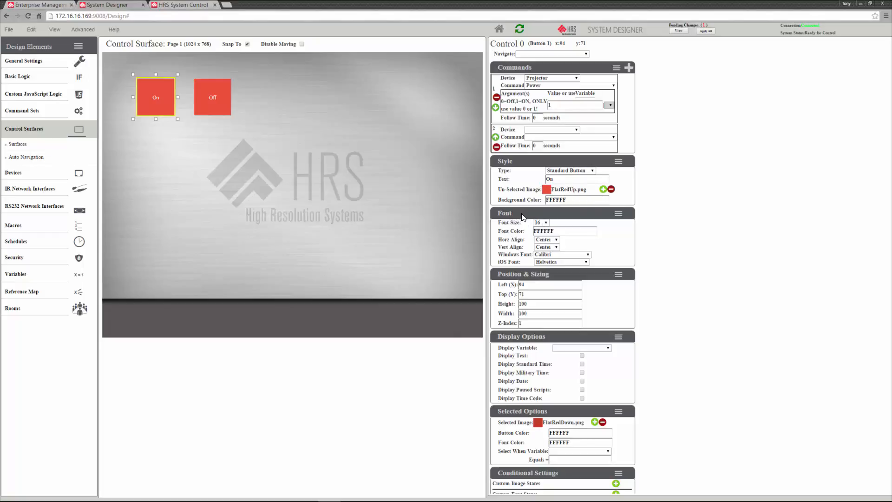
{"action": "left_click", "coordinate": [551, 240]}
{"action": "left_click", "coordinate": [464, 301]}
{"action": "left_click", "coordinate": [549, 240]}
{"action": "left_click", "coordinate": [456, 301]}
{"action": "key", "text": "Tab"}
{"action": "key", "text": "alt+Down"}
{"action": "left_click", "coordinate": [455, 307]}
{"action": "left_click", "coordinate": [538, 285]}
Step: Review which variables can be displayed on the On button or used to trigger its selected state
{"action": "left_click", "coordinate": [576, 348]}
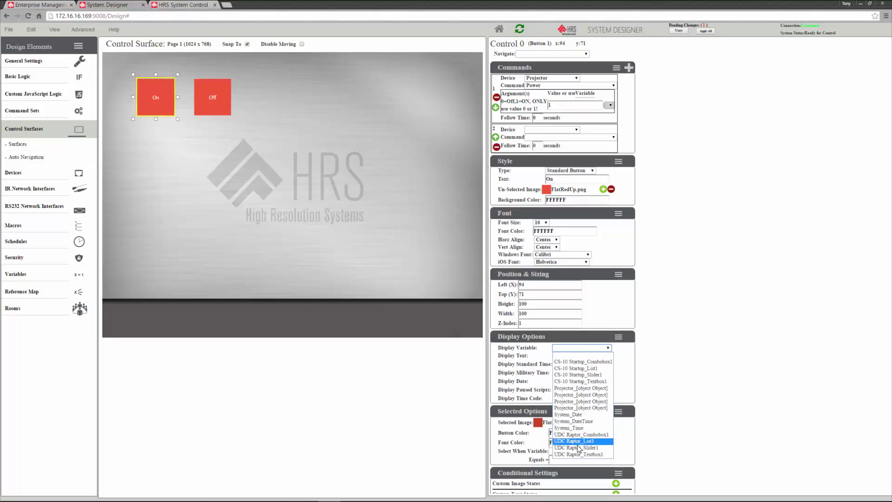
{"action": "left_click", "coordinate": [595, 348]}
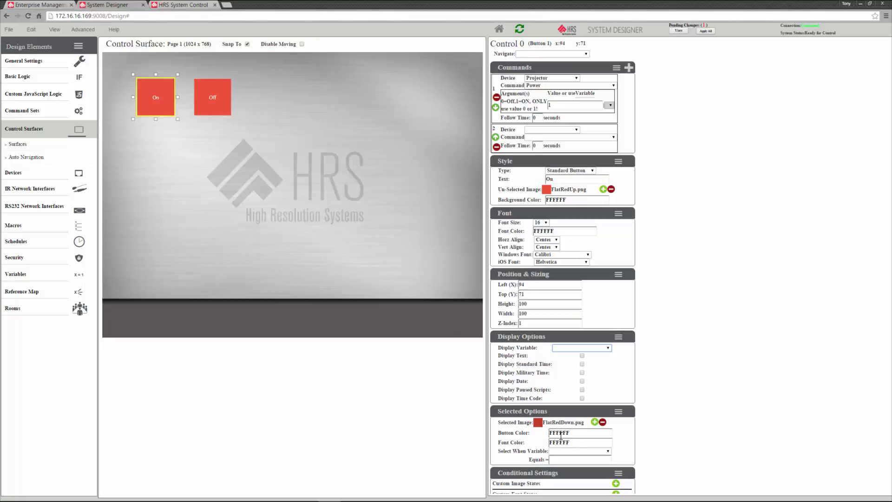
{"action": "left_click", "coordinate": [565, 451]}
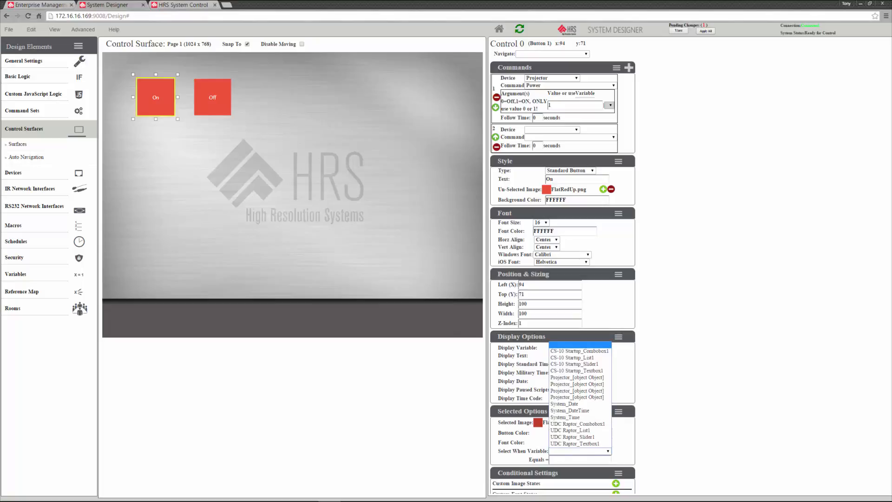
{"action": "left_click", "coordinate": [600, 464]}
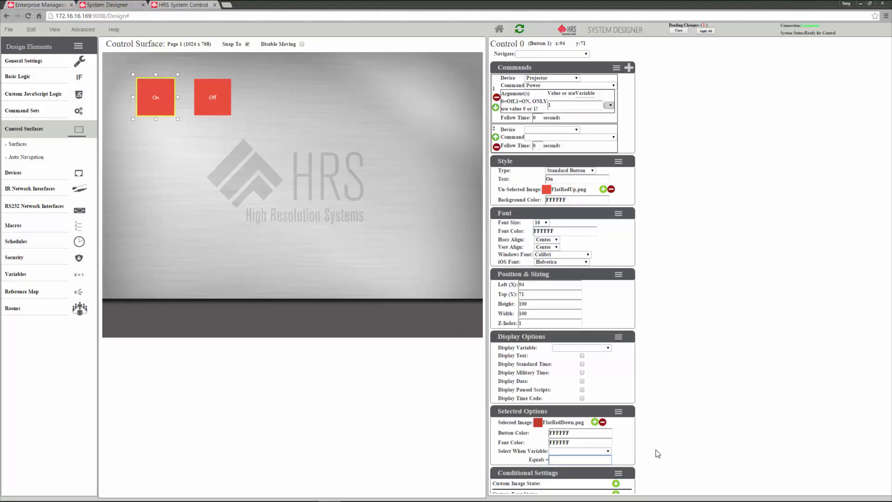
Step: Add a blank custom image state and a blank custom font state to the On button's conditional settings
{"action": "scroll", "coordinate": [670, 379], "scroll_direction": "down", "scroll_amount": 3}
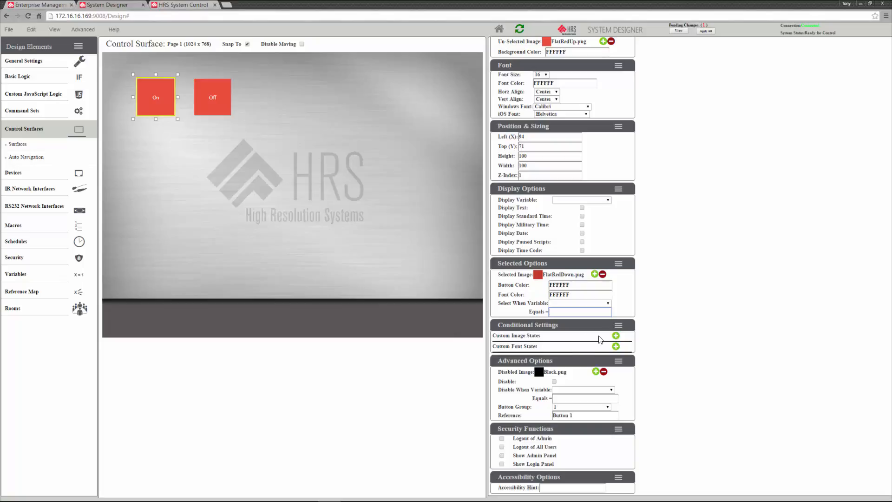
{"action": "left_click", "coordinate": [615, 336]}
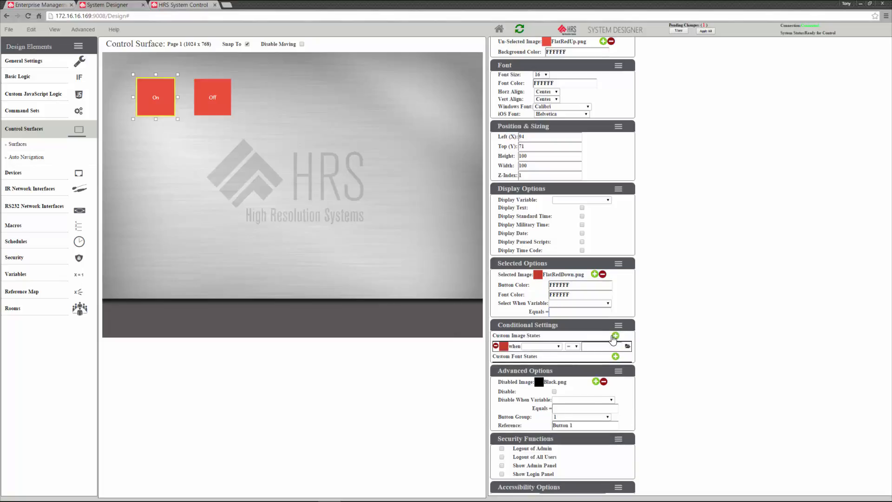
{"action": "left_click", "coordinate": [557, 347]}
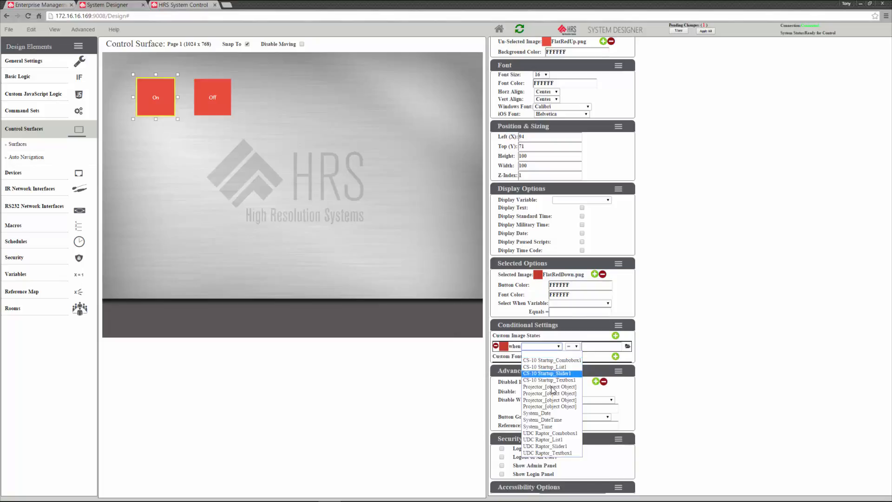
{"action": "left_click", "coordinate": [571, 346]}
{"action": "left_click", "coordinate": [572, 347]}
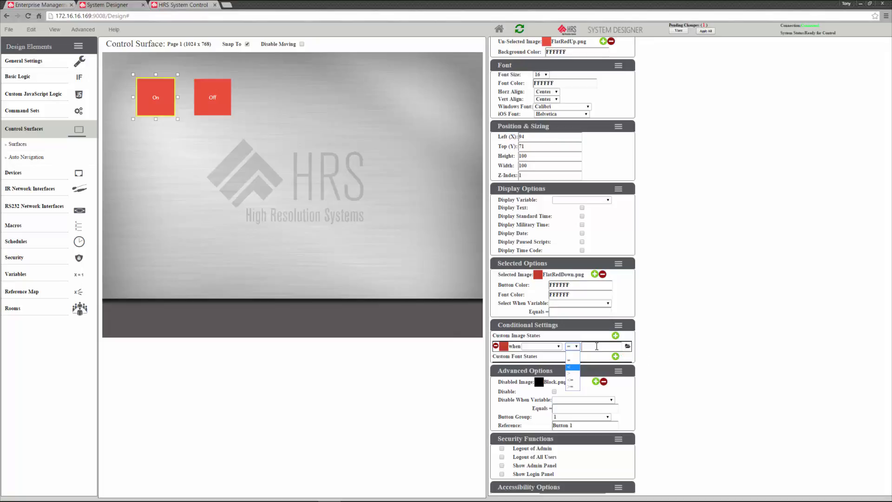
{"action": "left_click", "coordinate": [621, 348]}
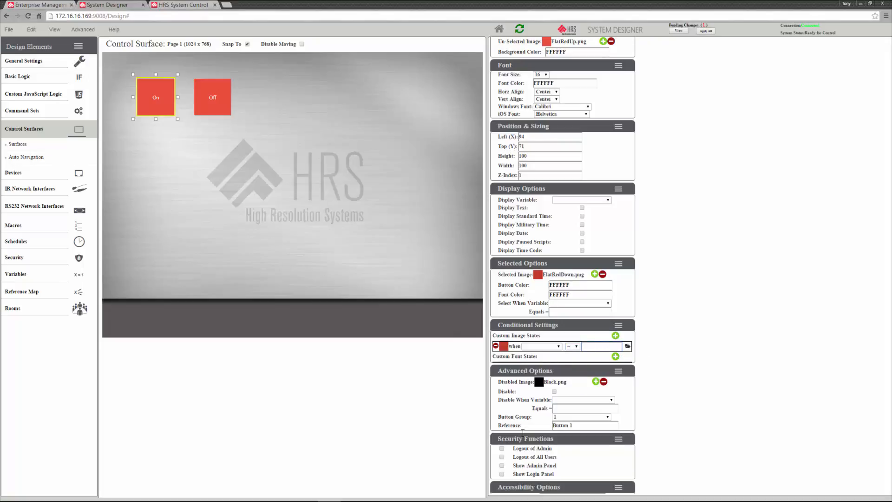
{"action": "left_click", "coordinate": [615, 357]}
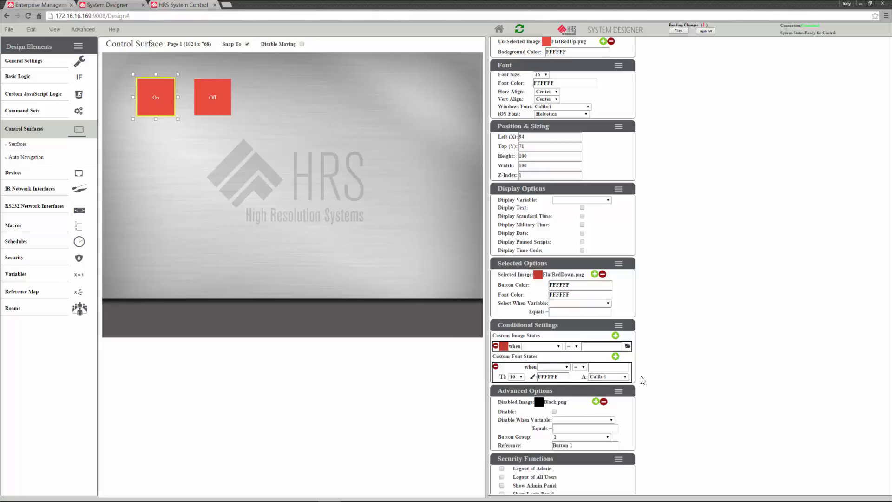
Step: Examine the On button's disable-when-variable condition and its accessibility hint setting
{"action": "scroll", "coordinate": [655, 380], "scroll_direction": "down", "scroll_amount": 1}
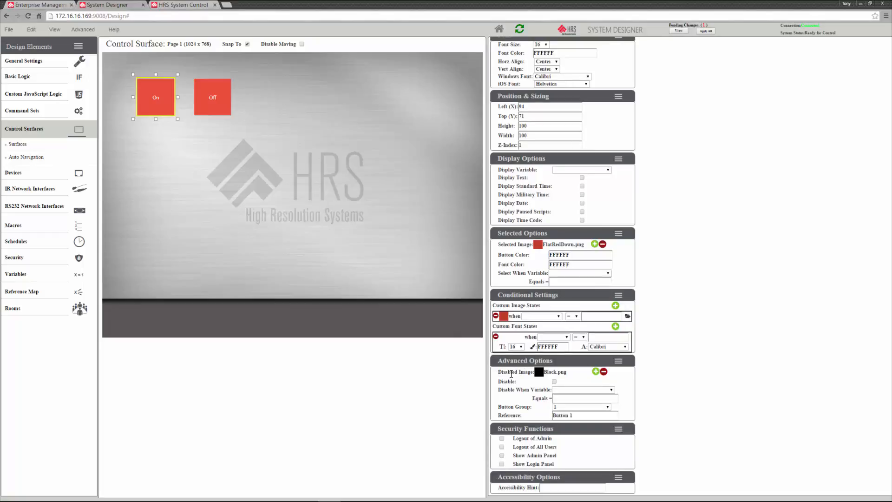
{"action": "left_click", "coordinate": [590, 389]}
{"action": "left_click", "coordinate": [584, 396]}
{"action": "left_click", "coordinate": [552, 488]}
Step: Add a label to the control surface, just to the right of the Off button
{"action": "right_click", "coordinate": [270, 98]}
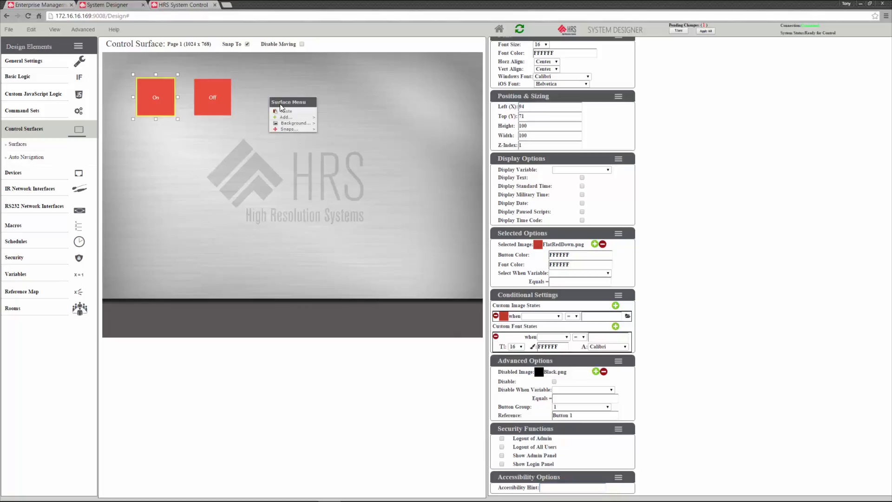
{"action": "mouse_move", "coordinate": [294, 120]}
{"action": "left_click", "coordinate": [334, 123]}
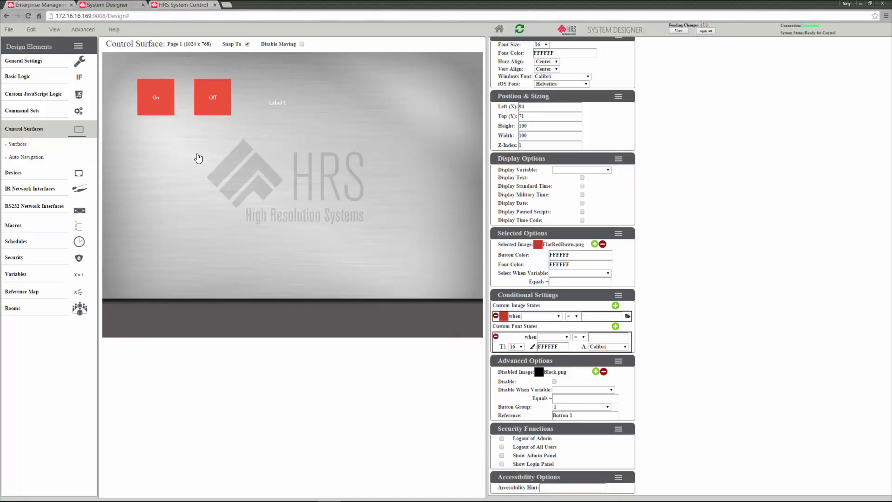